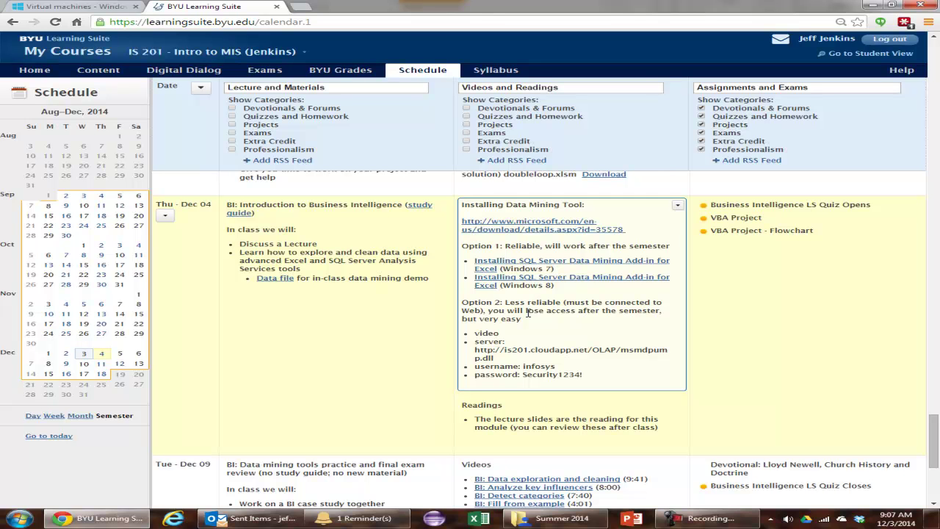
pyautogui.scroll(4, 527, 312)
pyautogui.scroll(-2, 523, 367)
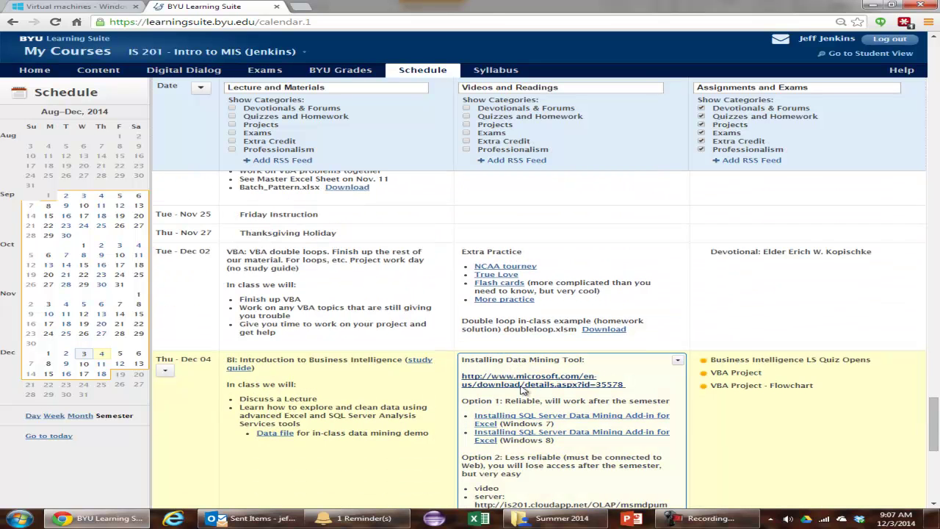
pyautogui.scroll(-1, 519, 405)
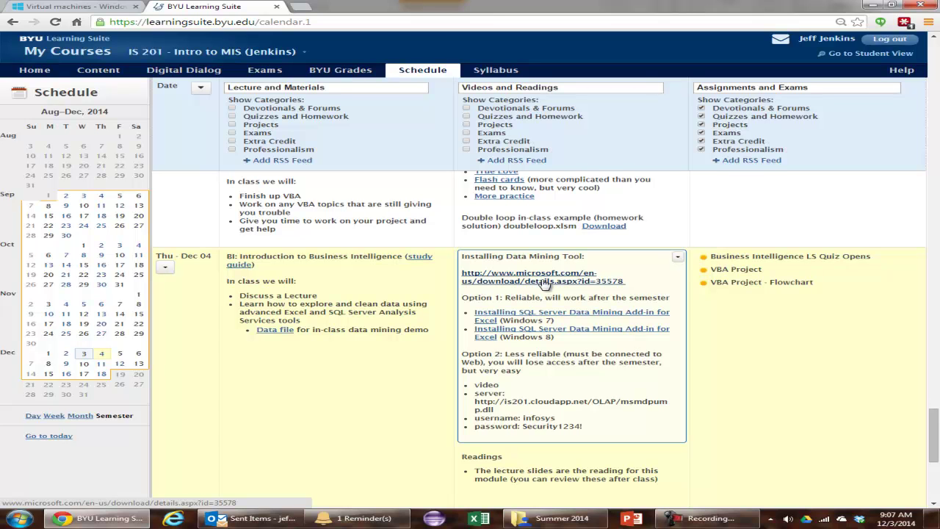
pyautogui.click(543, 281)
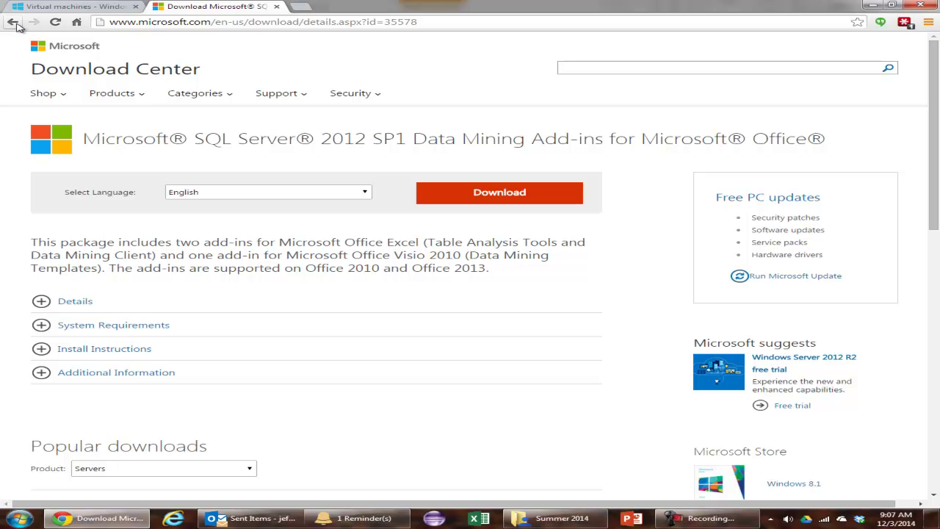
pyautogui.click(573, 197)
pyautogui.hotkey('alt', 'Left')
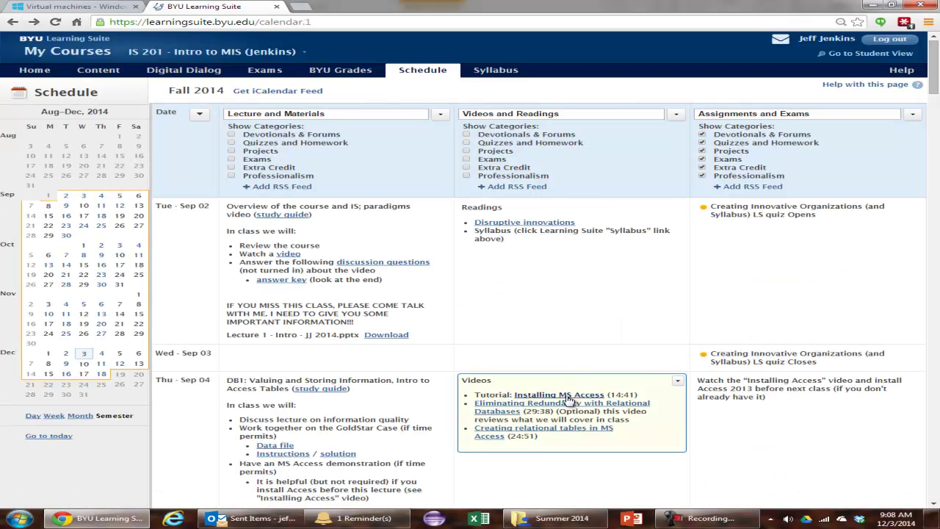
pyautogui.scroll(4, 566, 396)
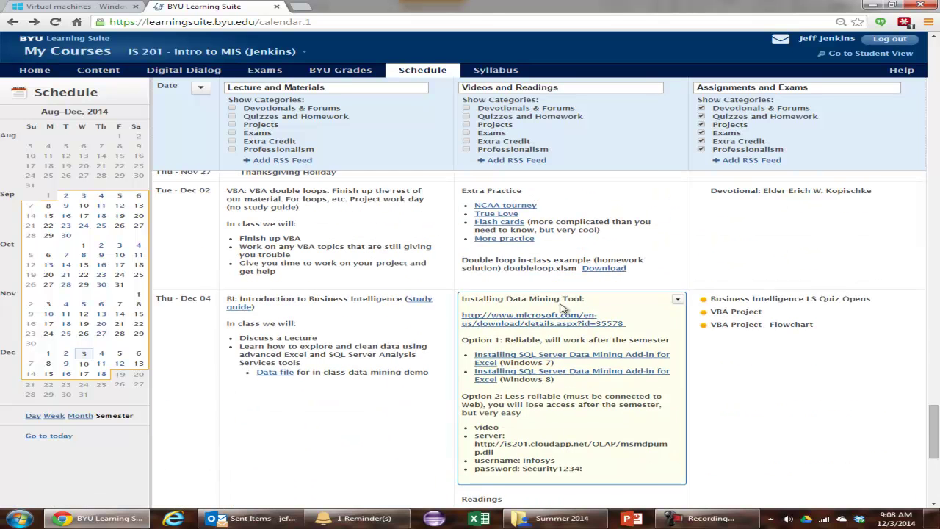
# Open the SQL Server 2012 SP1 Data Mining Add-ins page in a new tab and show its x86/x64 installers
pyautogui.rightClick(553, 322)
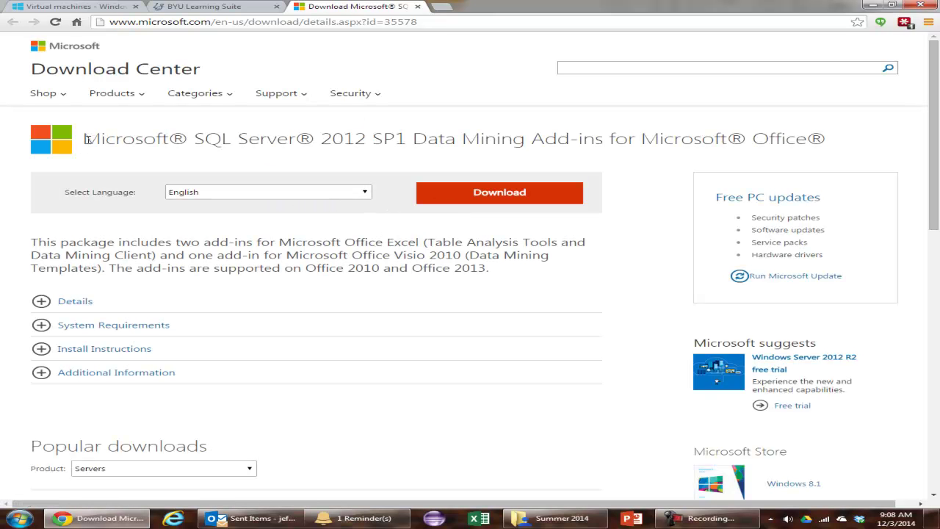
pyautogui.moveTo(88, 140); pyautogui.dragTo(482, 140)
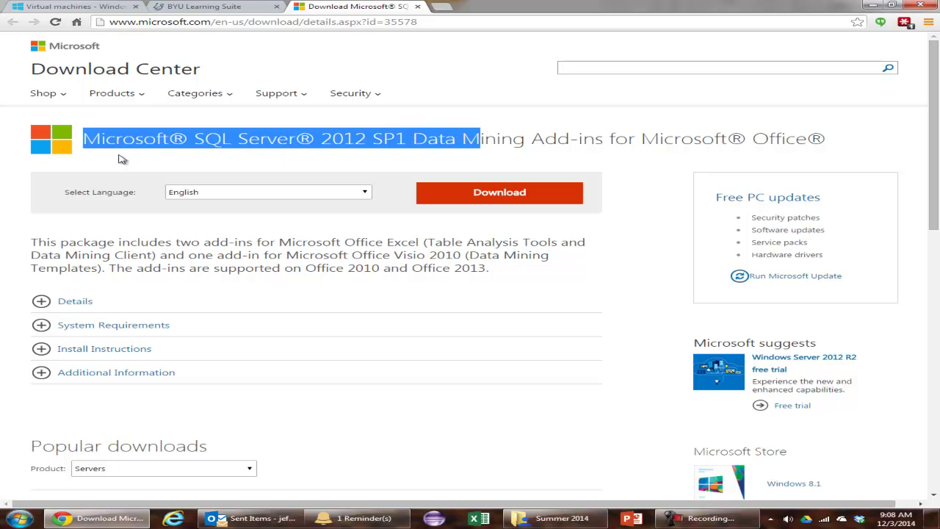
pyautogui.click(86, 141)
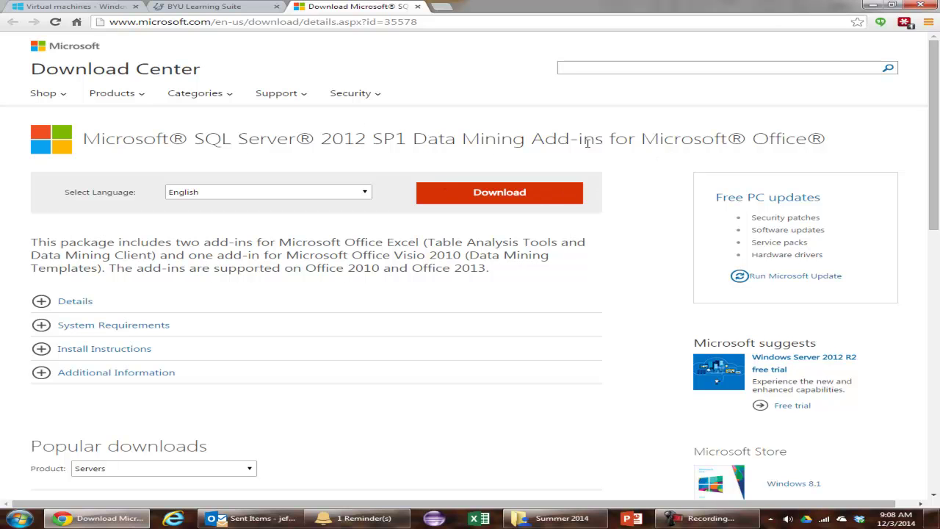
pyautogui.moveTo(643, 139); pyautogui.dragTo(775, 141)
pyautogui.click(802, 141)
pyautogui.moveTo(643, 140); pyautogui.dragTo(829, 142)
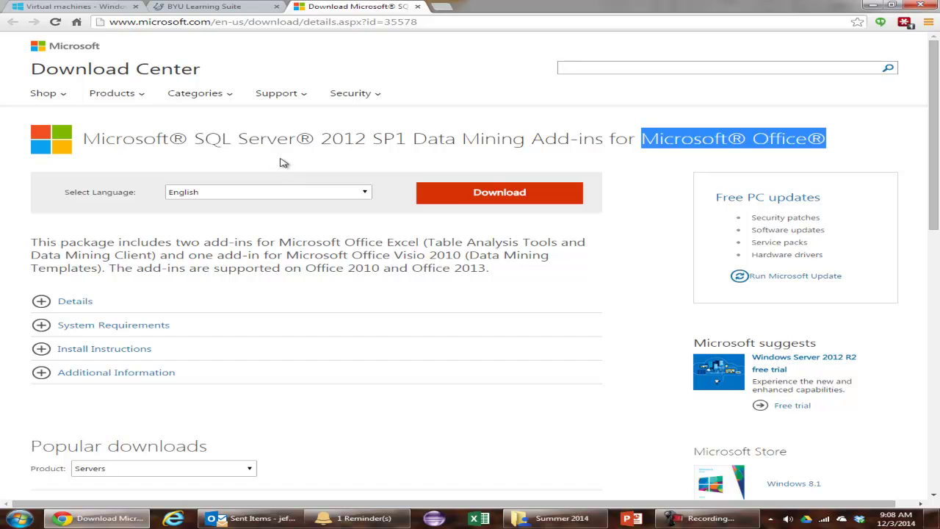
pyautogui.click(462, 197)
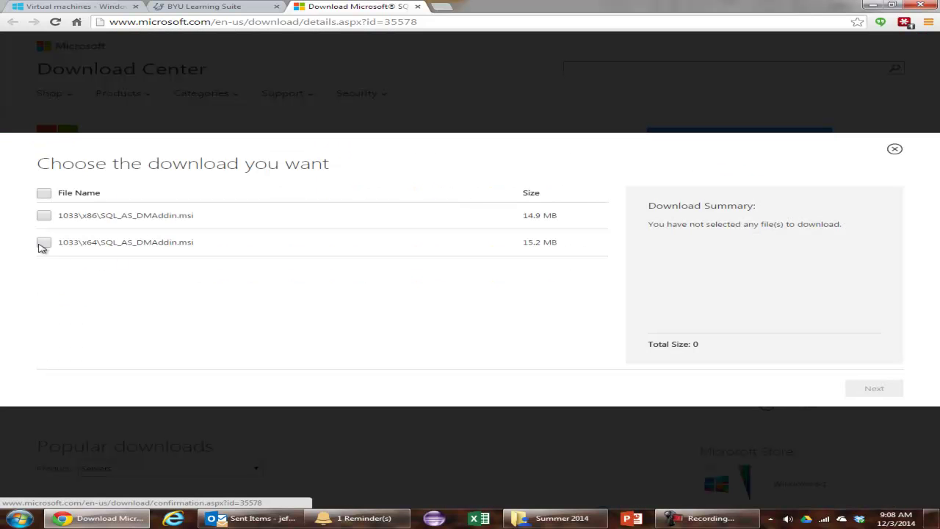
# Choose the 1033\x86\SQL_AS_DMAddin.msi installer (14.9 MB) and download it
pyautogui.click(42, 217)
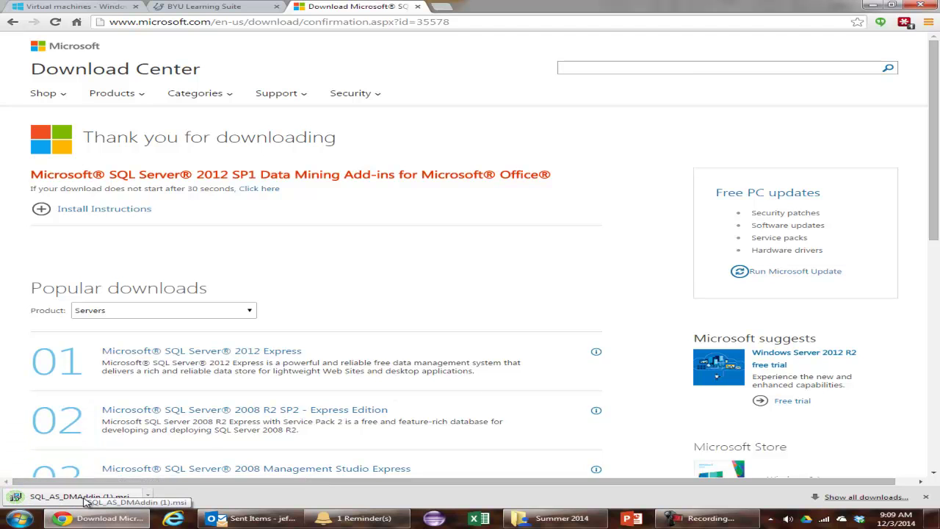
# Run the downloaded SQL_AS_DMAddin.msi and accept the license agreement in setup
pyautogui.click(86, 498)
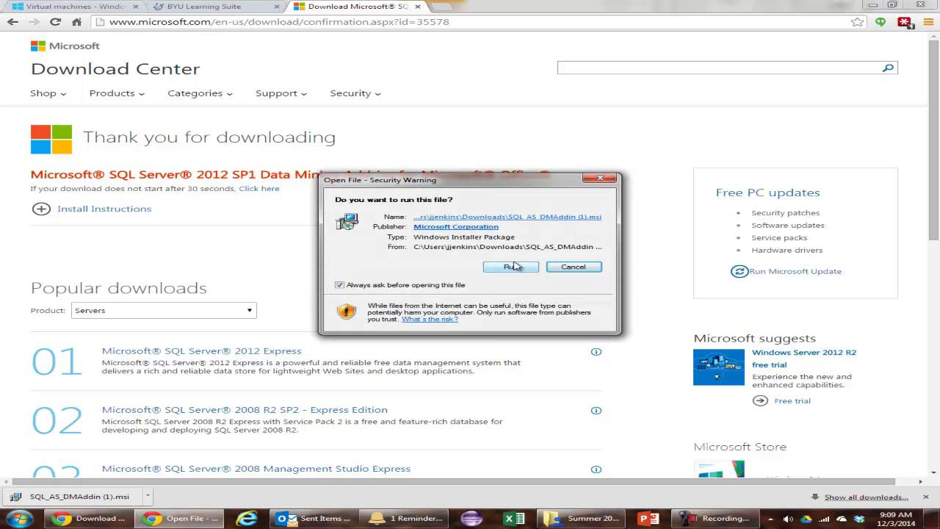
pyautogui.click(512, 268)
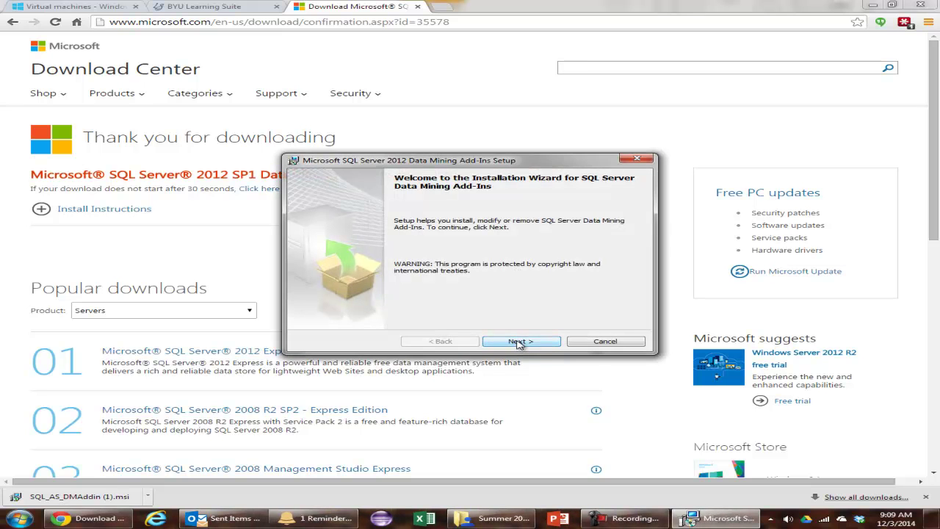
pyautogui.click(519, 343)
pyautogui.click(401, 306)
pyautogui.click(518, 347)
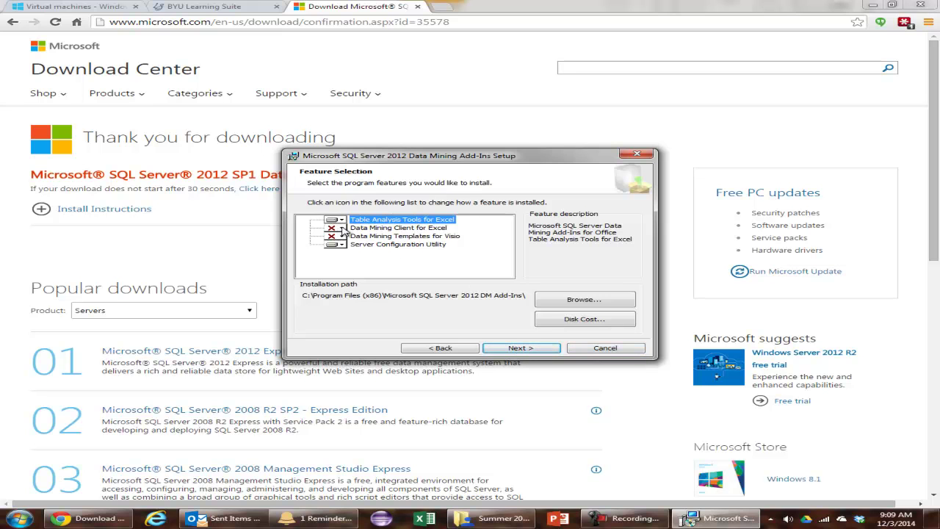
# Set Data Mining Client for Excel to install locally, then install and finish setup
pyautogui.click(343, 230)
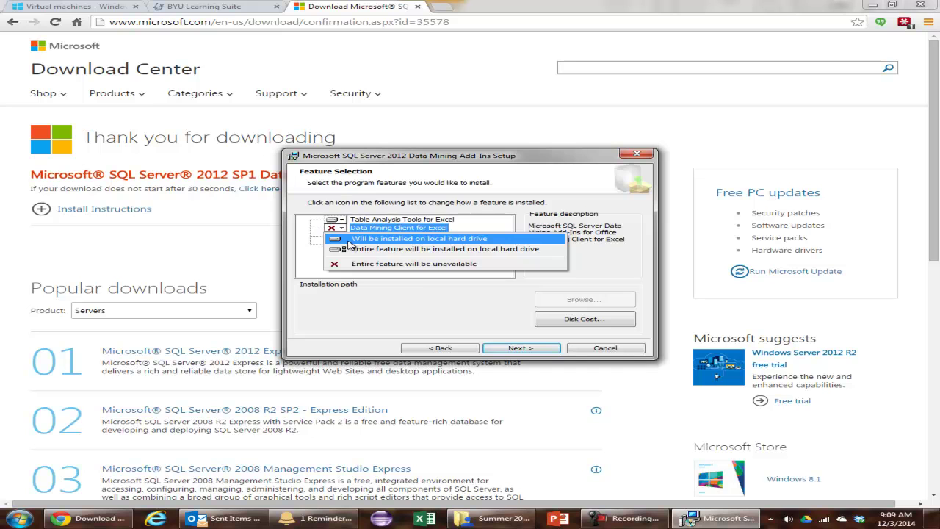
pyautogui.click(351, 238)
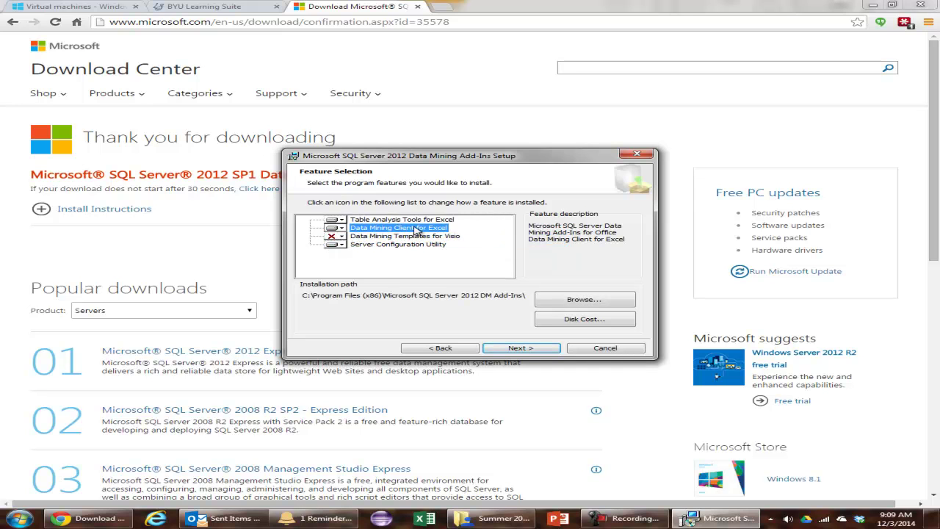
pyautogui.click(341, 230)
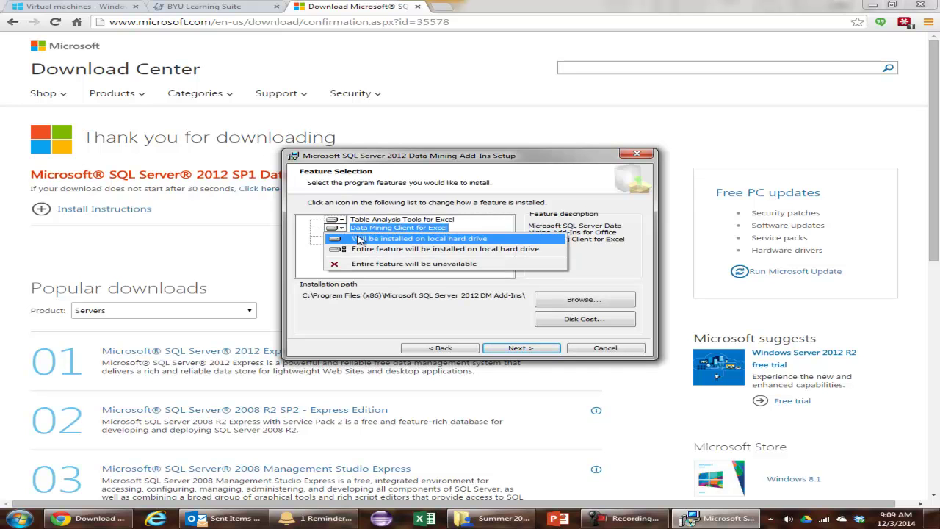
pyautogui.click(374, 245)
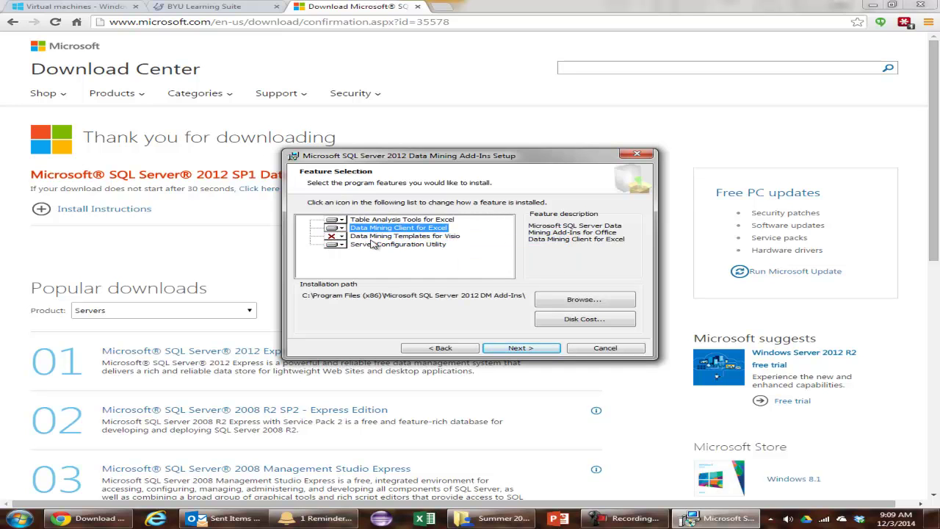
pyautogui.click(518, 348)
pyautogui.click(523, 340)
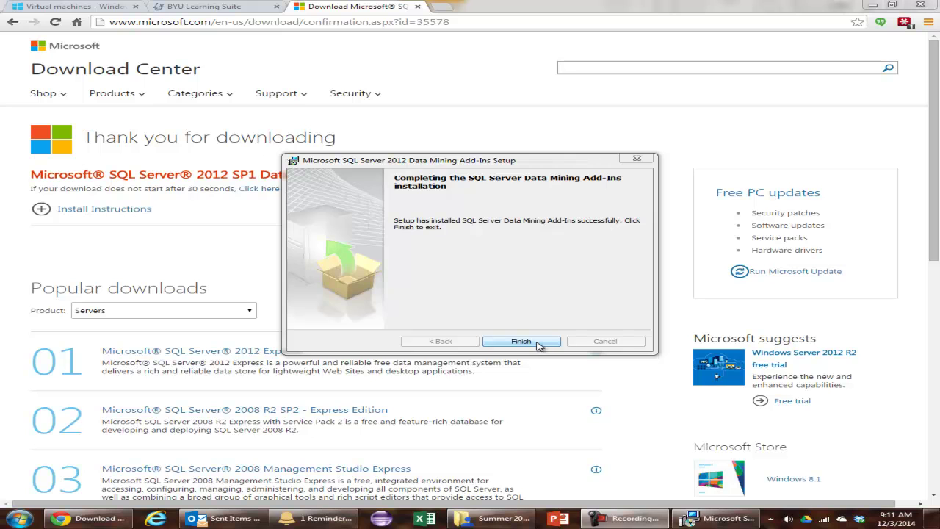
pyautogui.click(537, 345)
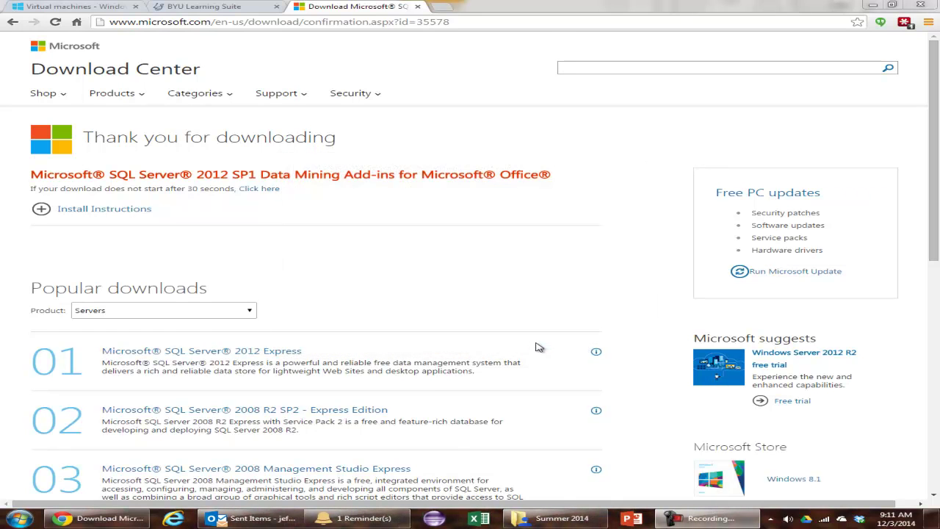
# Start Excel with a blank workbook and check the COM Add-ins list for the data mining add-ins
pyautogui.click(481, 519)
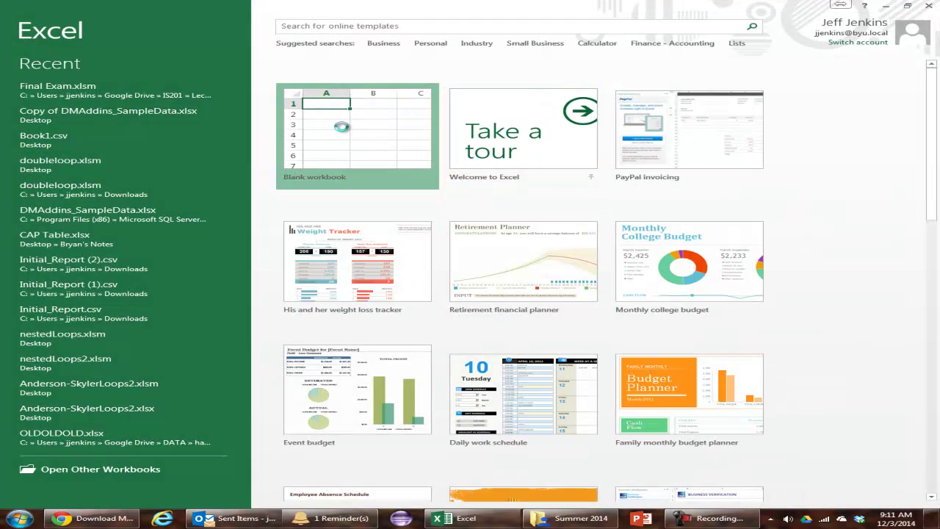
pyautogui.click(342, 126)
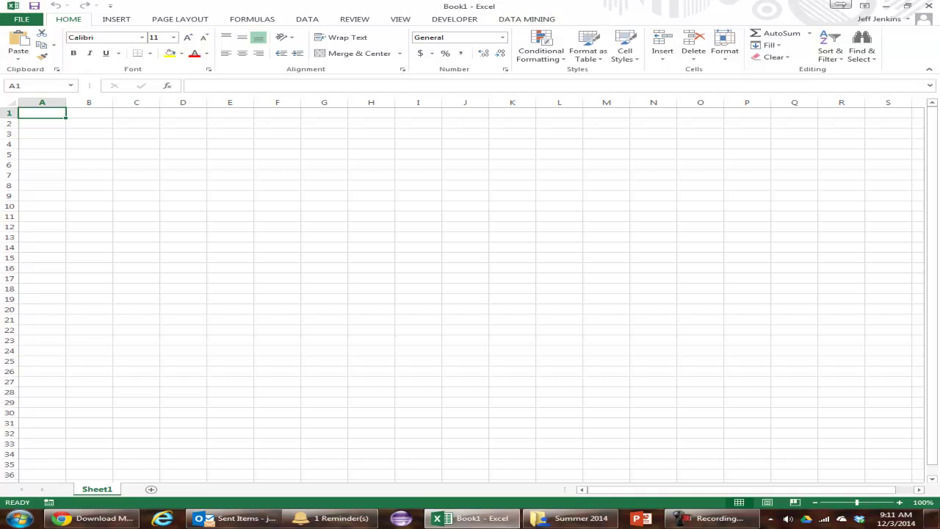
pyautogui.rightClick(909, 49)
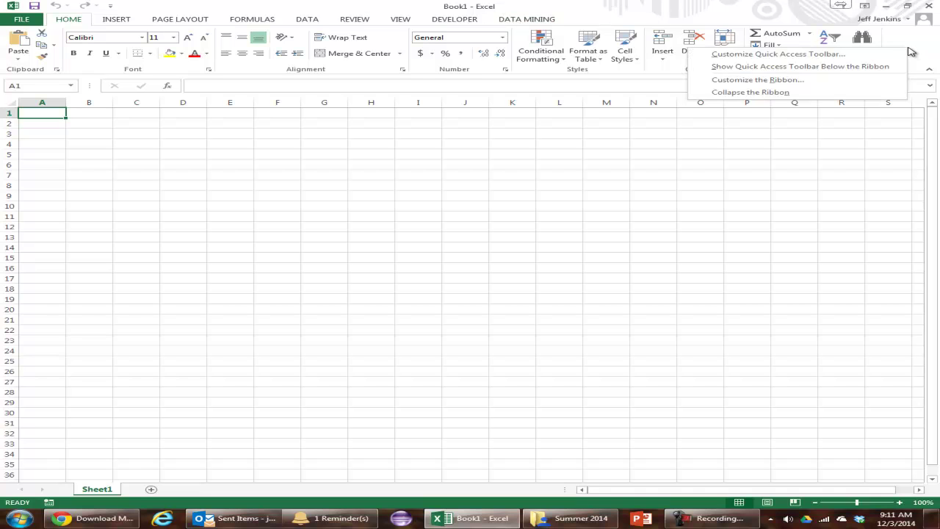
pyautogui.click(885, 82)
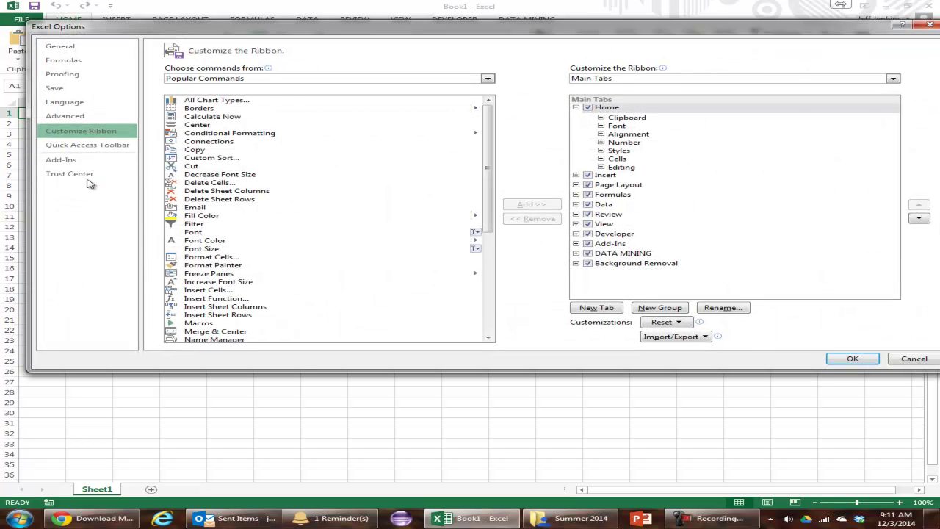
pyautogui.click(80, 161)
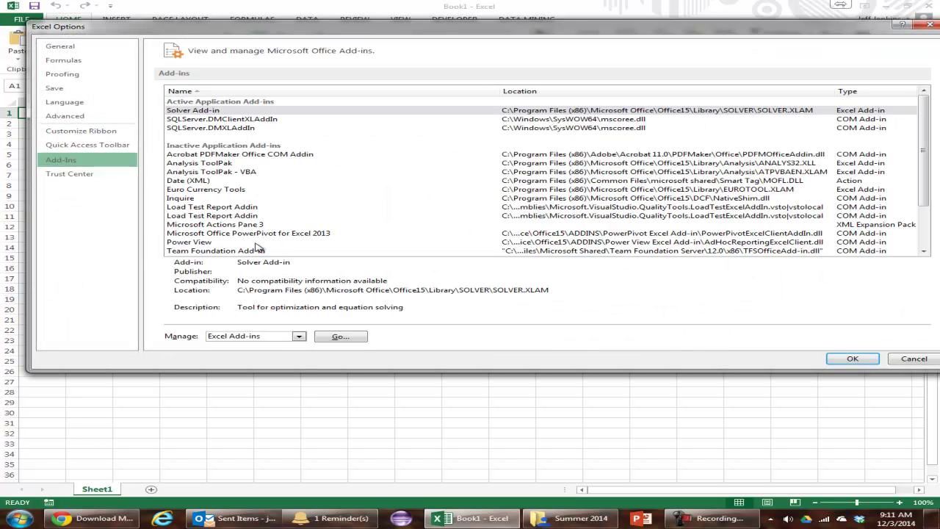
pyautogui.click(296, 338)
pyautogui.click(293, 357)
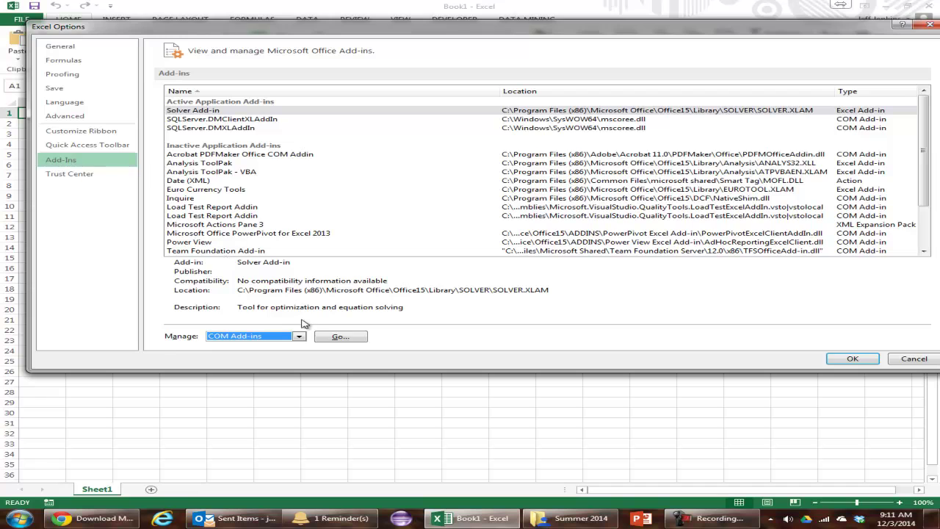
pyautogui.click(335, 334)
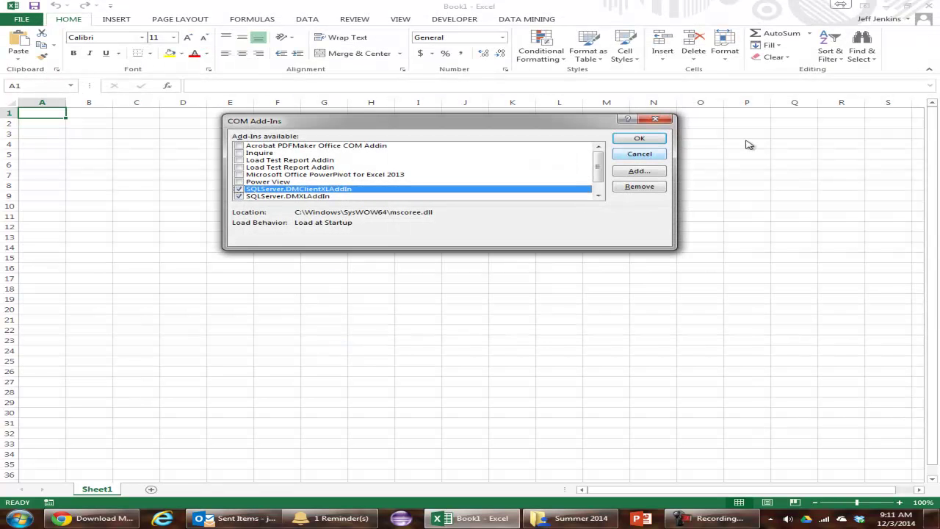
pyautogui.click(640, 154)
# Review the ribbon customization settings without changes, then switch to the DATA MINING tab
pyautogui.rightClick(902, 53)
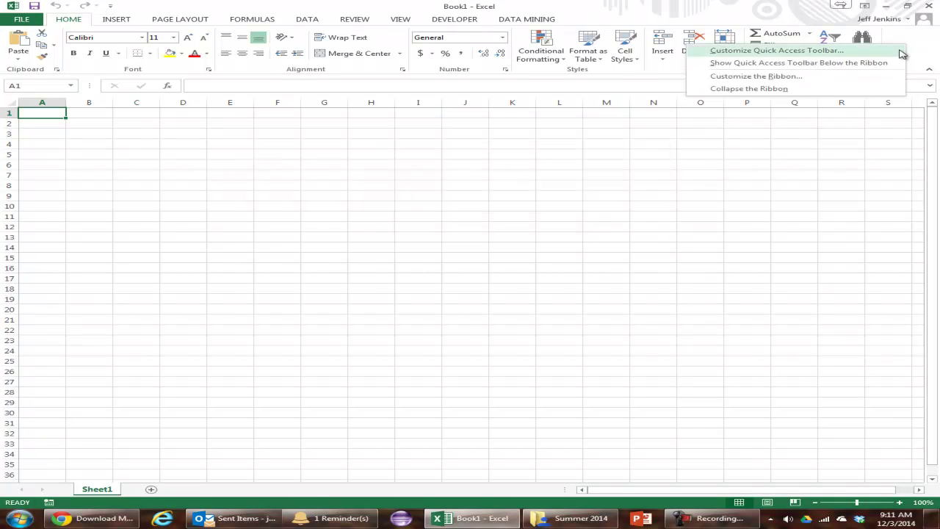
pyautogui.click(757, 76)
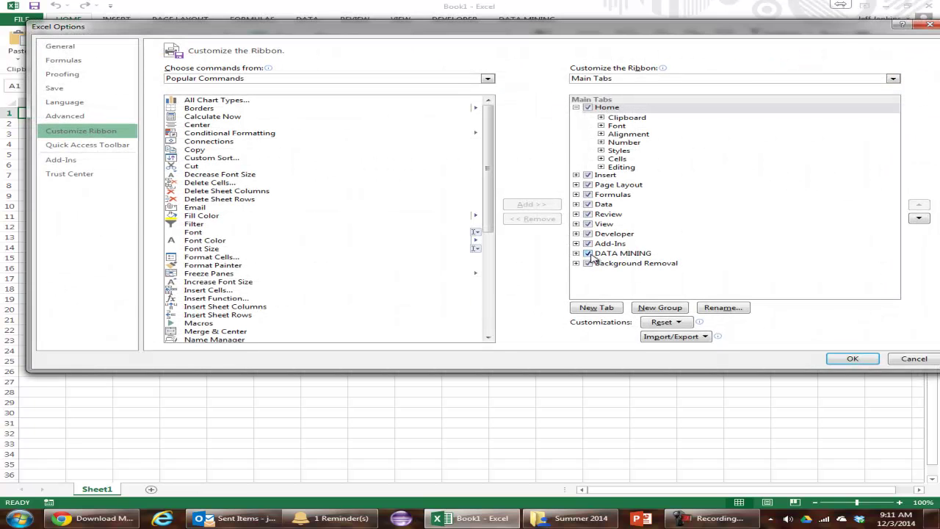
pyautogui.click(929, 25)
pyautogui.rightClick(918, 53)
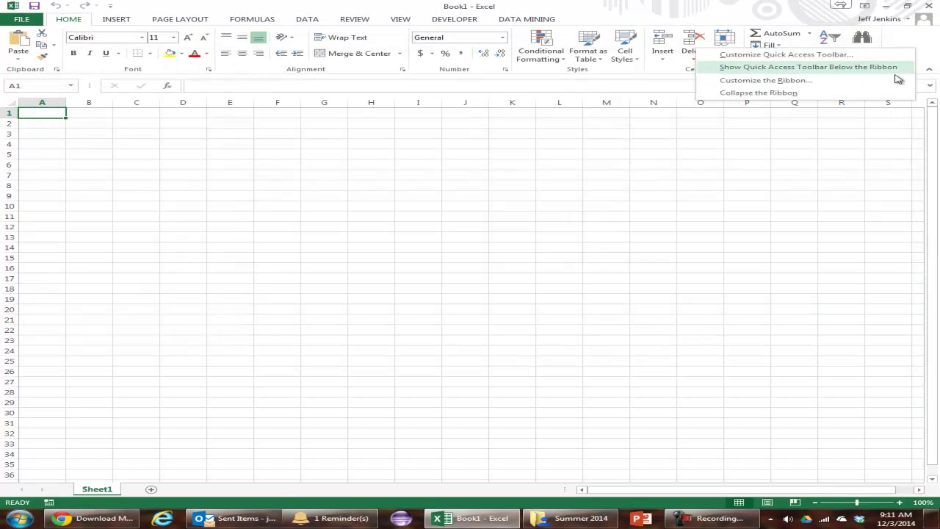
pyautogui.click(893, 80)
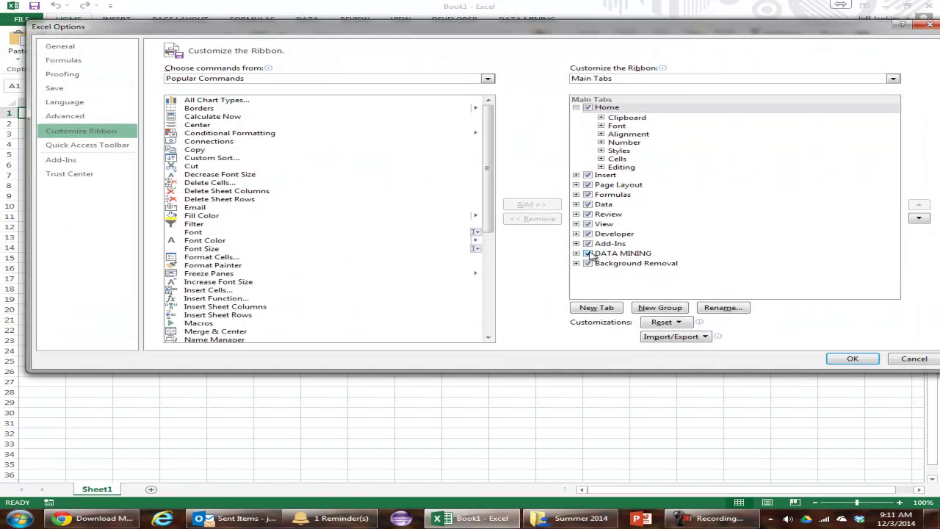
pyautogui.click(912, 360)
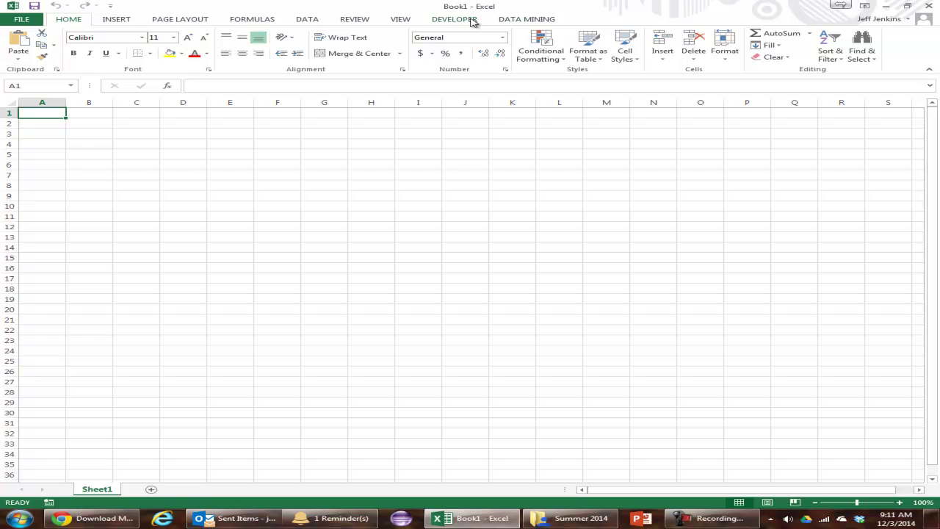
pyautogui.click(526, 19)
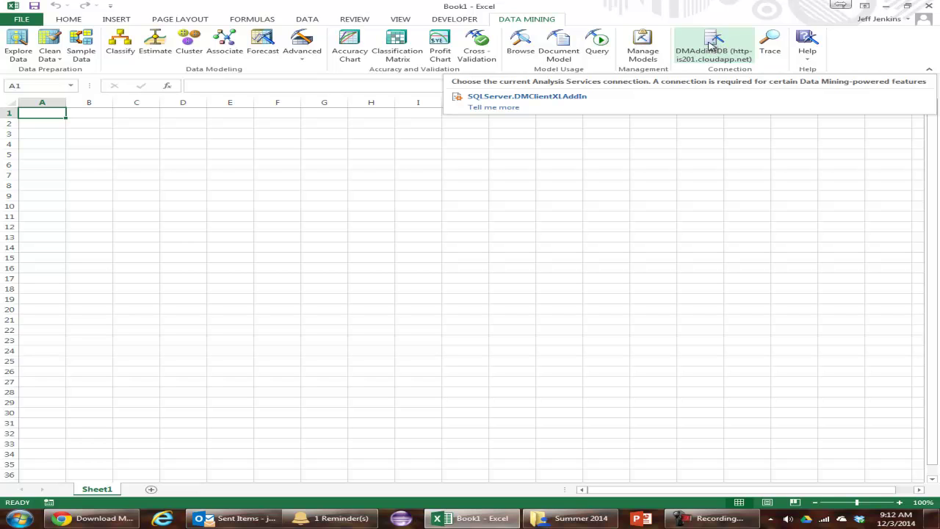
# Delete the cloudapp and 23.99.24.51 connections, then start a new Analysis Services connection
pyautogui.click(711, 46)
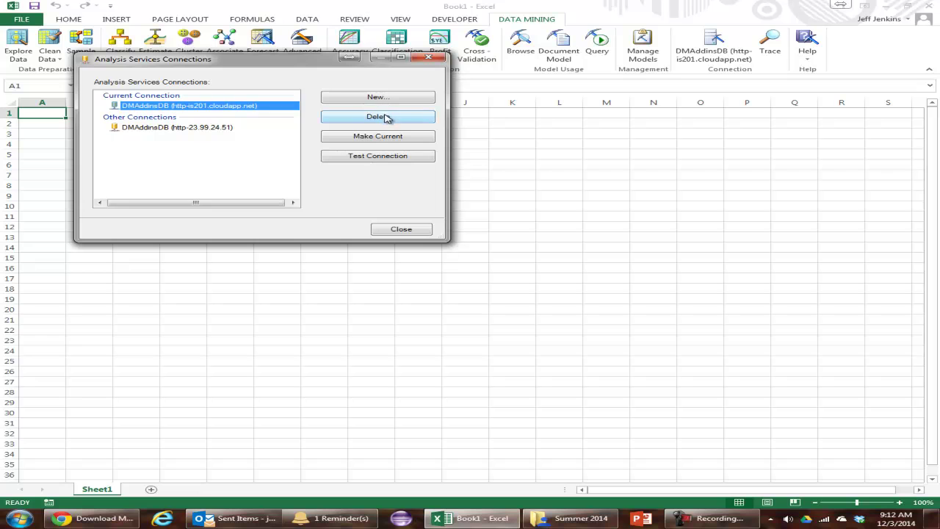
pyautogui.click(387, 119)
pyautogui.click(214, 108)
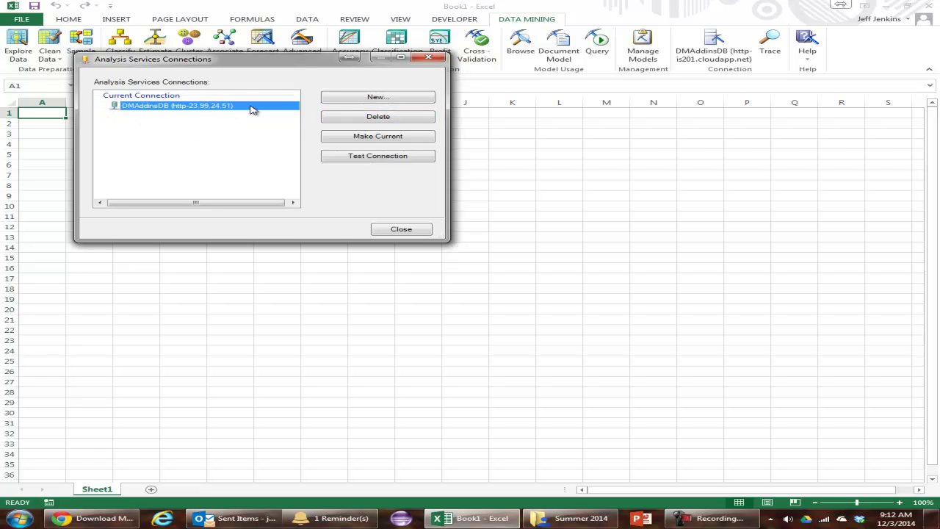
pyautogui.click(384, 119)
pyautogui.click(401, 246)
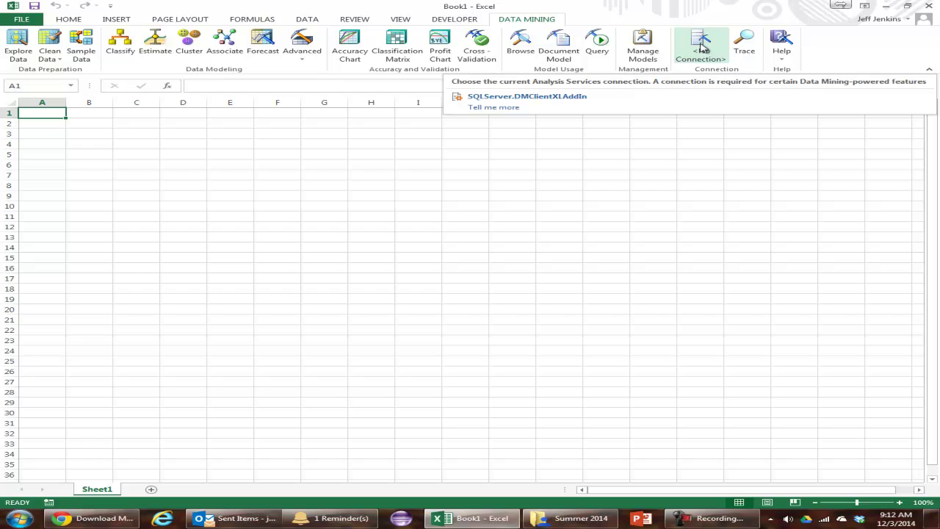
pyautogui.click(702, 48)
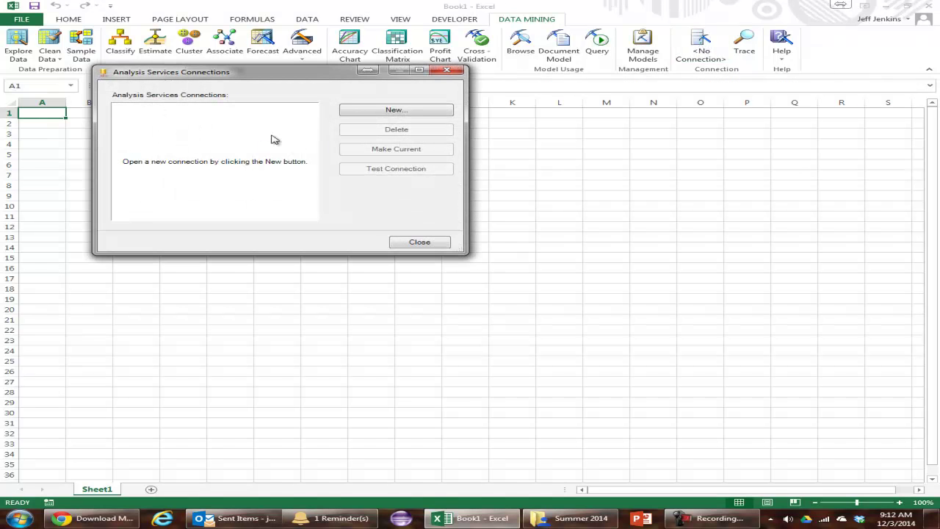
pyautogui.click(388, 112)
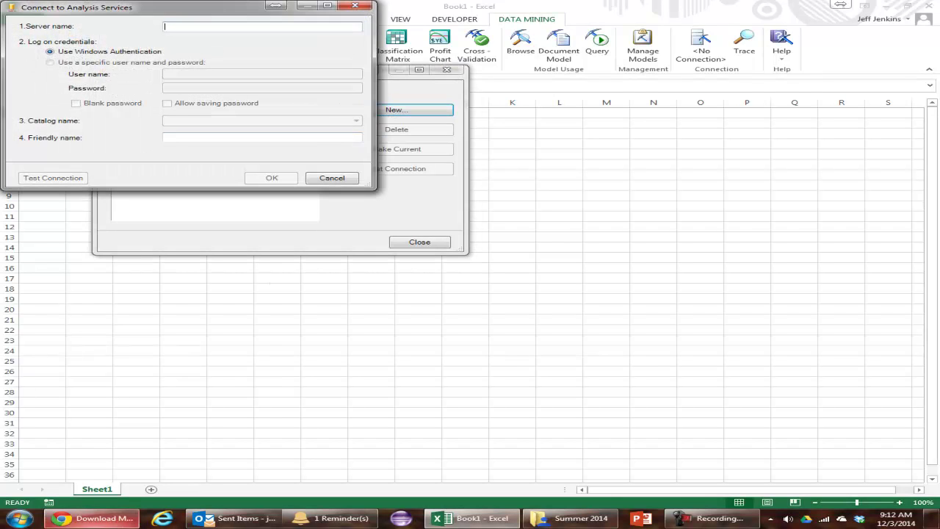
# In the Learning Suite schedule's student view, select the Dec 04 Option 2 server URL to copy
pyautogui.click(91, 518)
pyautogui.click(204, 6)
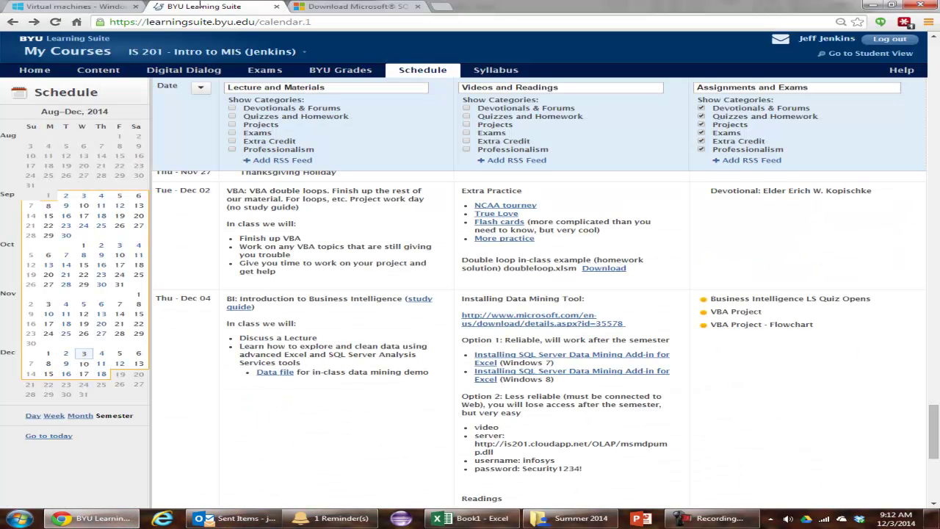
pyautogui.scroll(-3, 541, 338)
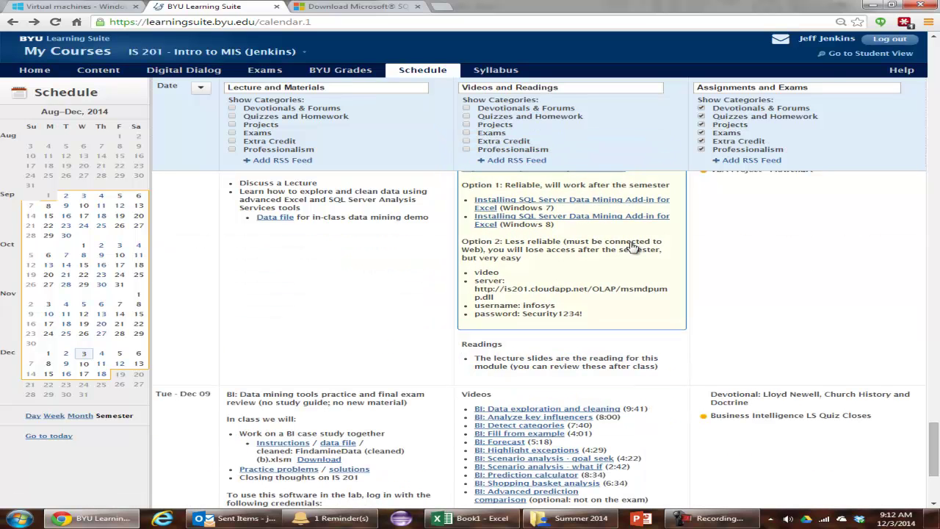
pyautogui.click(844, 57)
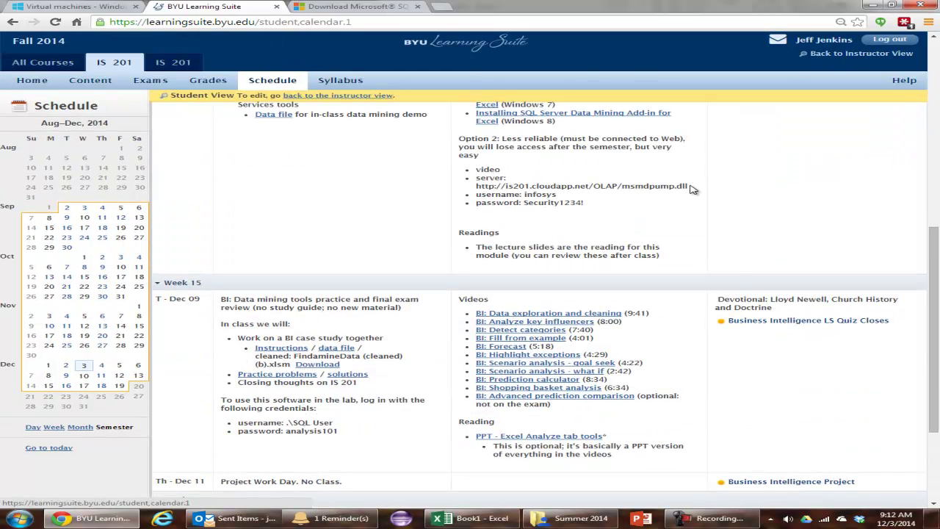
pyautogui.moveTo(691, 188); pyautogui.dragTo(478, 184)
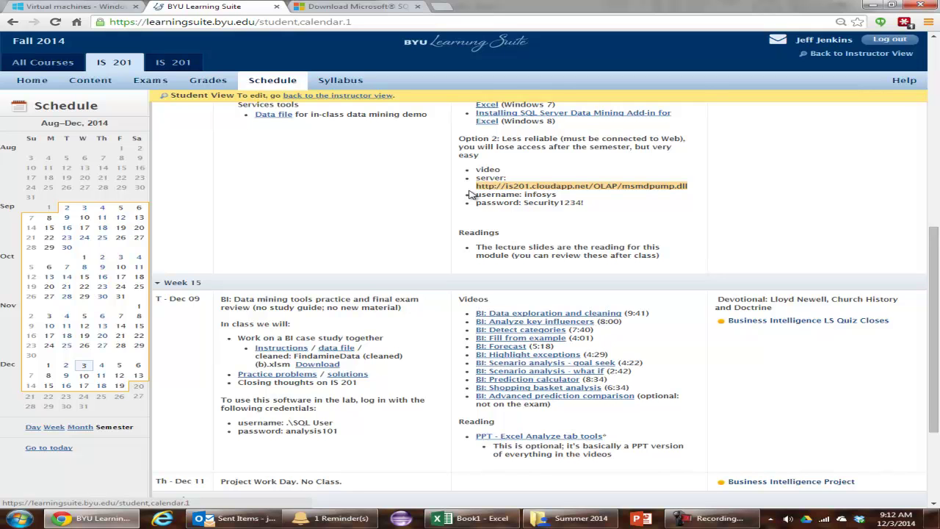
pyautogui.click(683, 185)
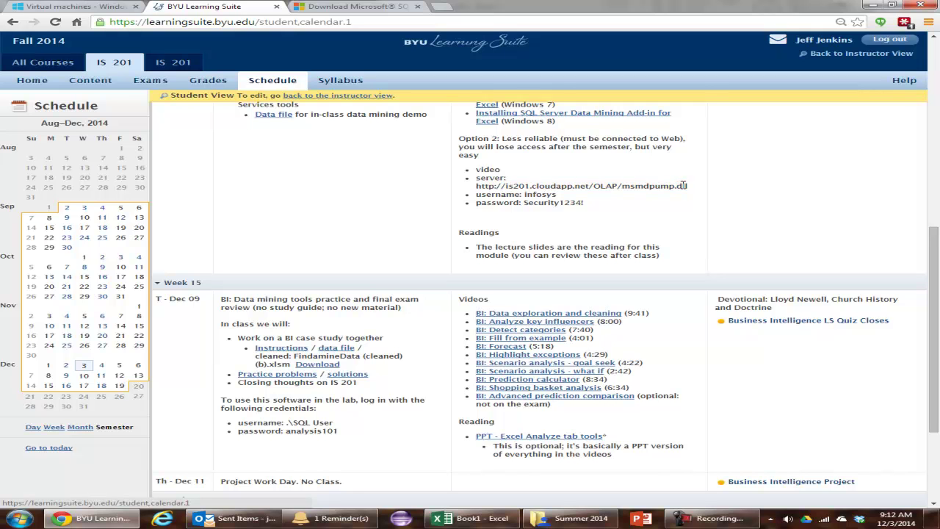
pyautogui.moveTo(689, 187); pyautogui.dragTo(478, 186)
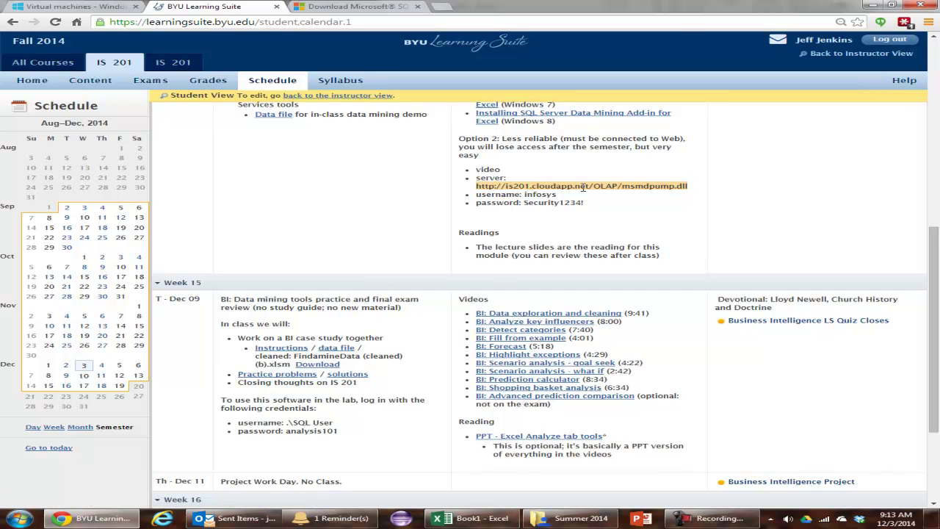
# Paste the is201.cloudapp.net server address and choose logging on with a specific user name and password
pyautogui.click(508, 519)
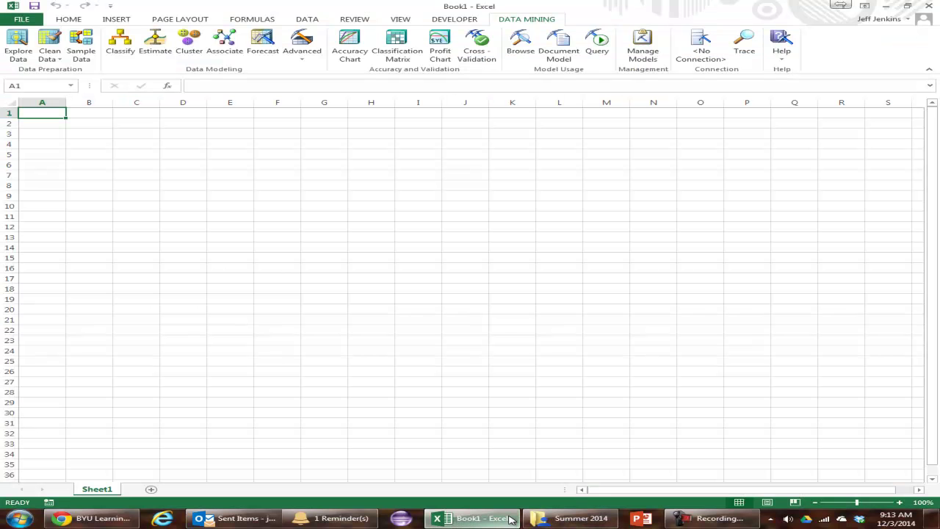
pyautogui.hotkey('alt', 'Tab')
pyautogui.hotkey('alt', 'Tab')
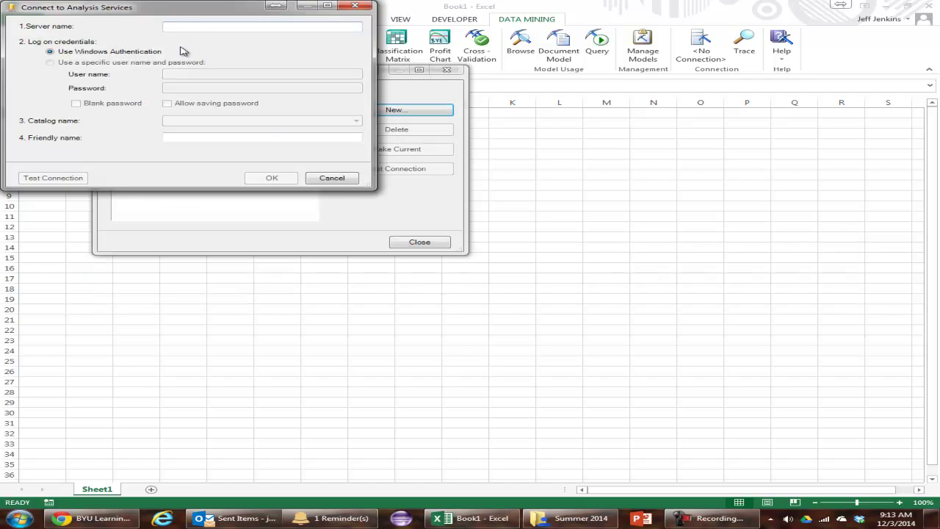
pyautogui.click(195, 26)
pyautogui.write('http://ls201.cloudapp.net/OLAP/msmdpump.dll')
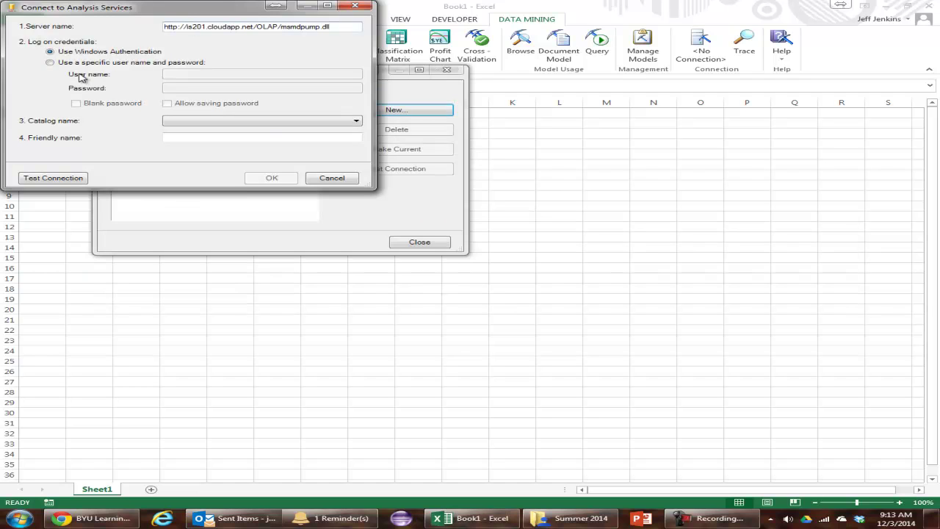
pyautogui.click(49, 63)
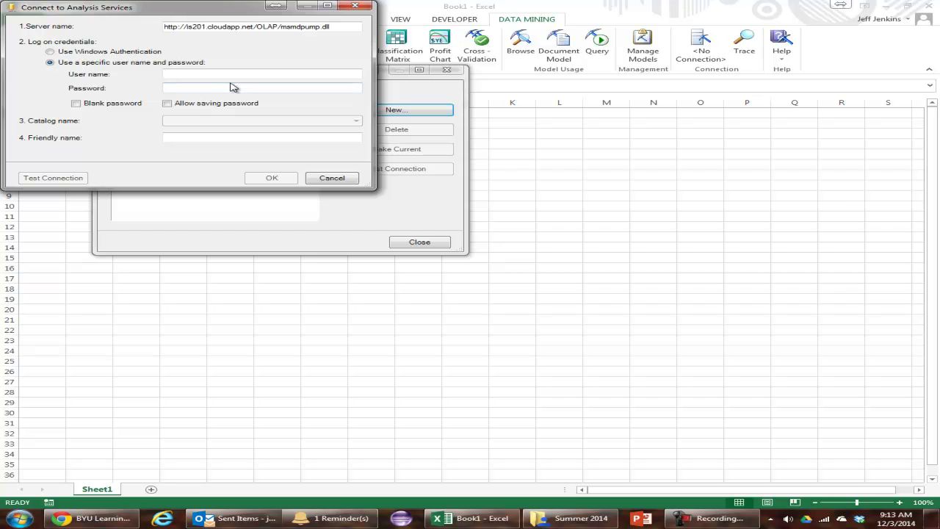
pyautogui.hotkey('alt', 'Tab')
pyautogui.hotkey('alt', 'Tab')
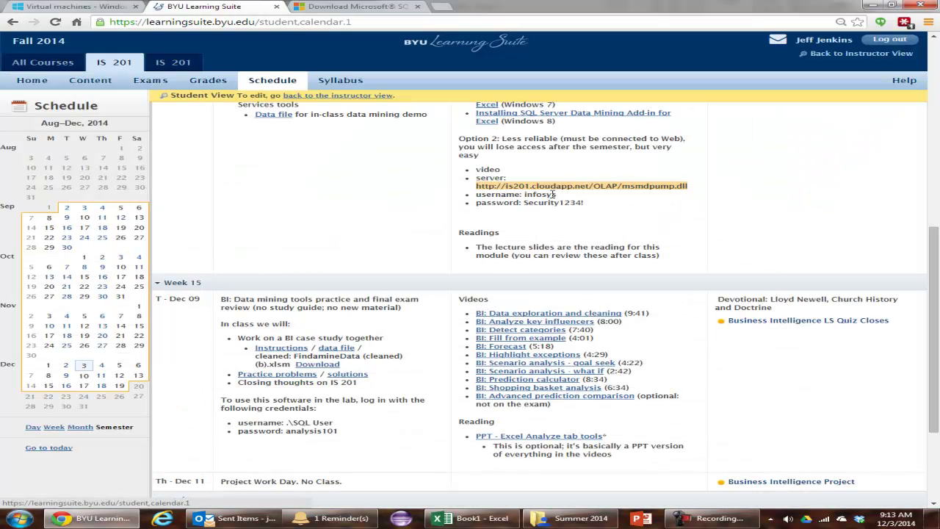
pyautogui.hotkey('alt', 'Tab')
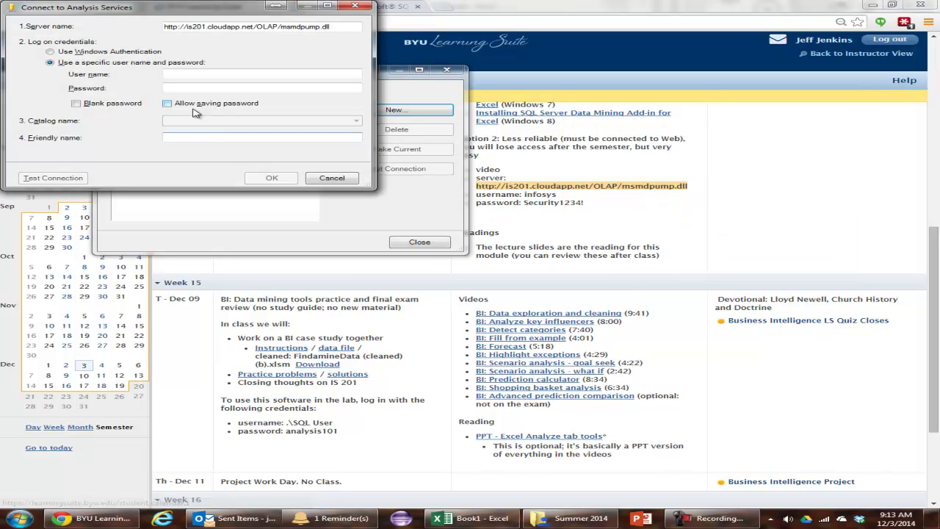
# Enter the class login user name and password, pick the DMAddinsDB catalog, and save the connection
pyautogui.click(205, 74)
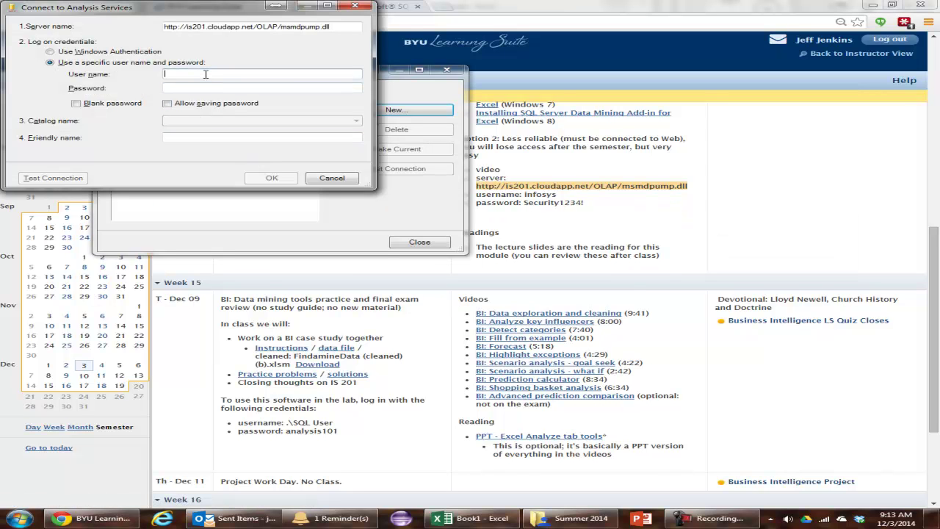
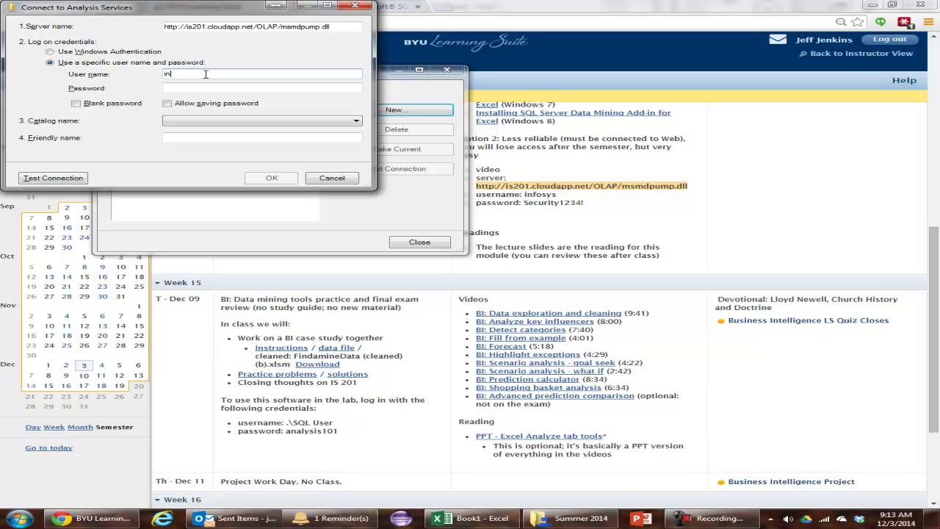
pyautogui.press('Tab')
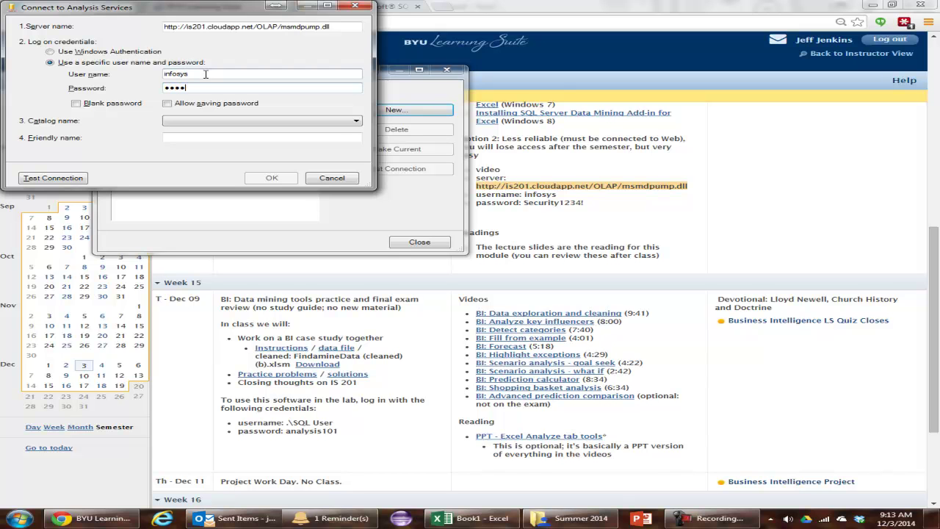
pyautogui.press('BackSpace')
pyautogui.press('BackSpace')
pyautogui.press('BackSpace')
pyautogui.press('BackSpace')
pyautogui.press('BackSpace')
pyautogui.press('BackSpace')
pyautogui.press('BackSpace')
pyautogui.press('BackSpace')
pyautogui.click(210, 122)
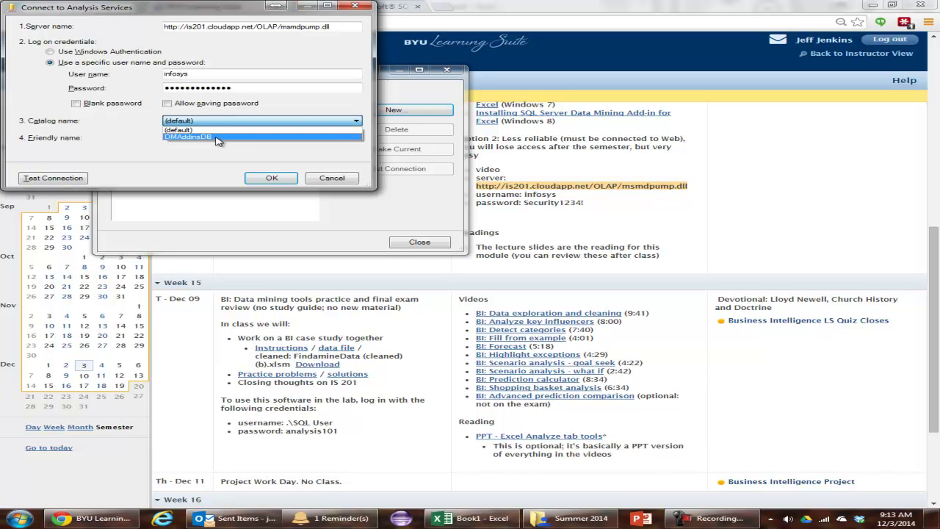
pyautogui.click(218, 137)
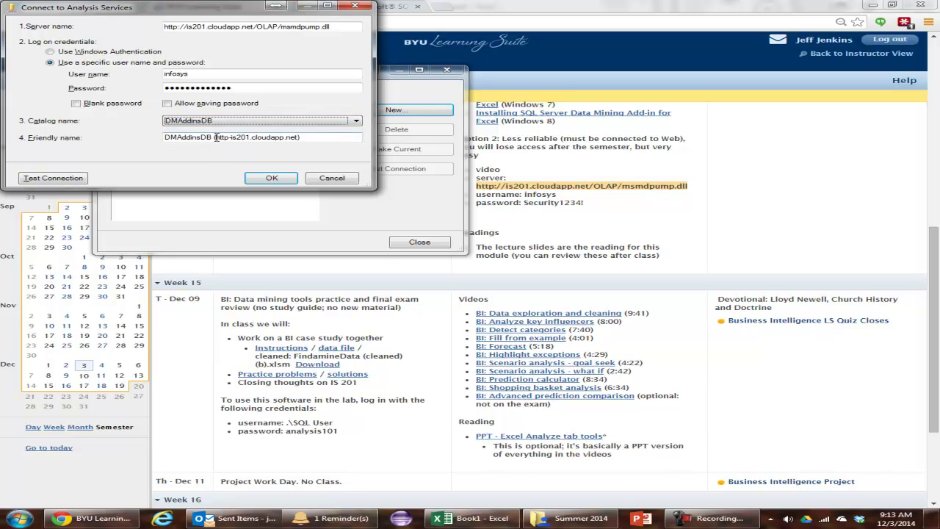
pyautogui.click(273, 178)
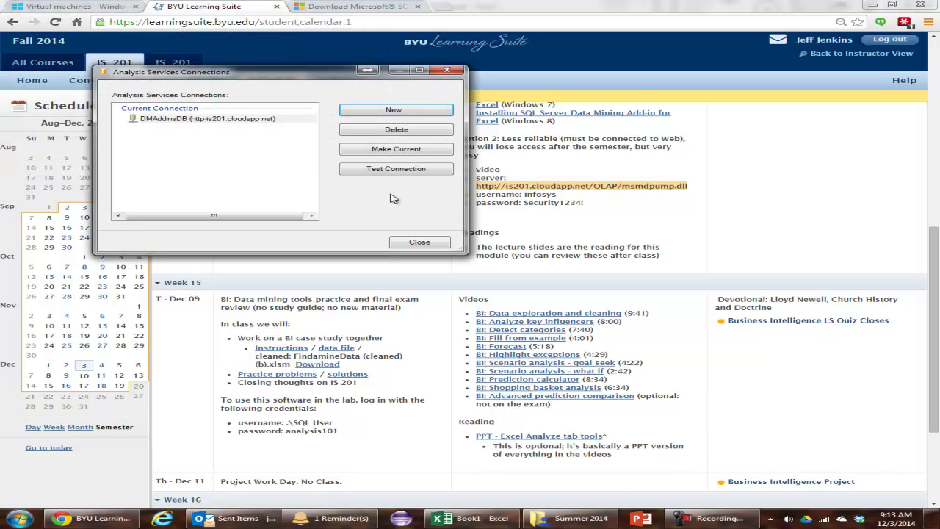
pyautogui.click(419, 242)
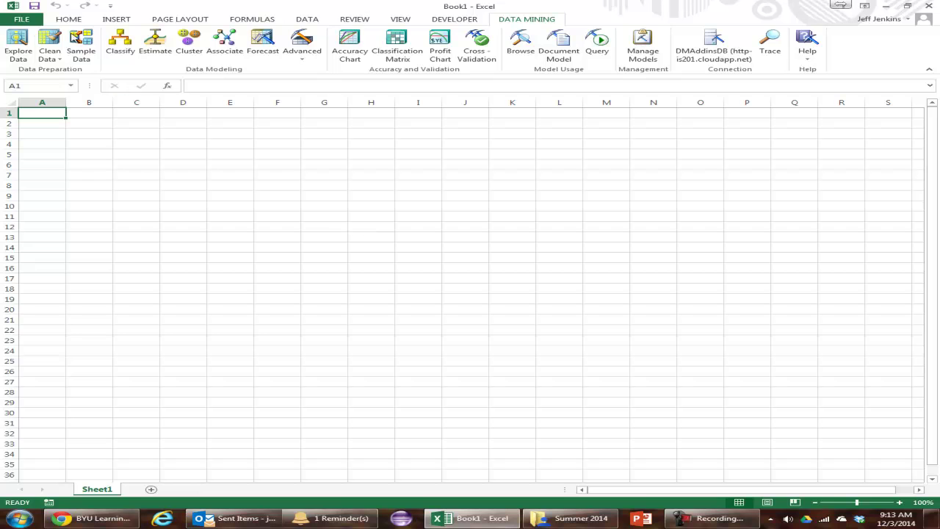
# Open Copy of DMAddins_SampleData.xlsx and start Forecast on the Forecasting sheet's sales table
pyautogui.click(25, 20)
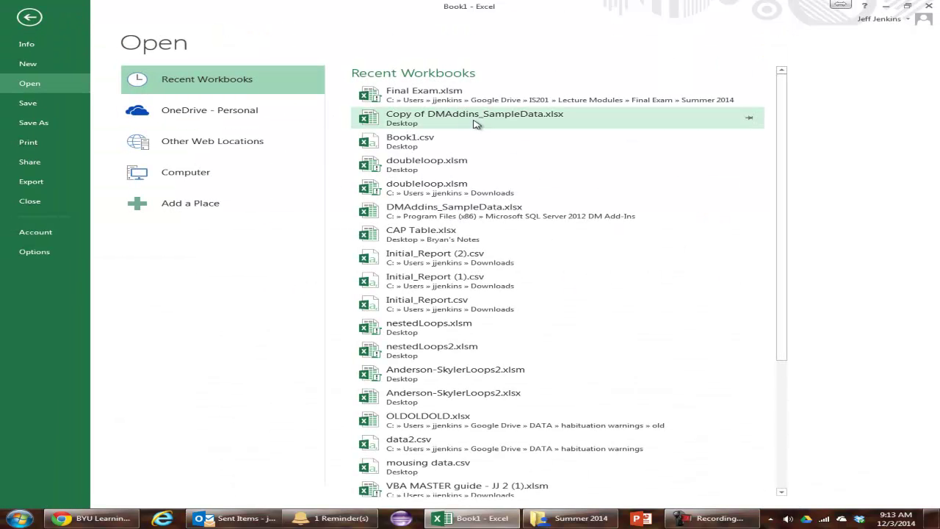
pyautogui.click(485, 125)
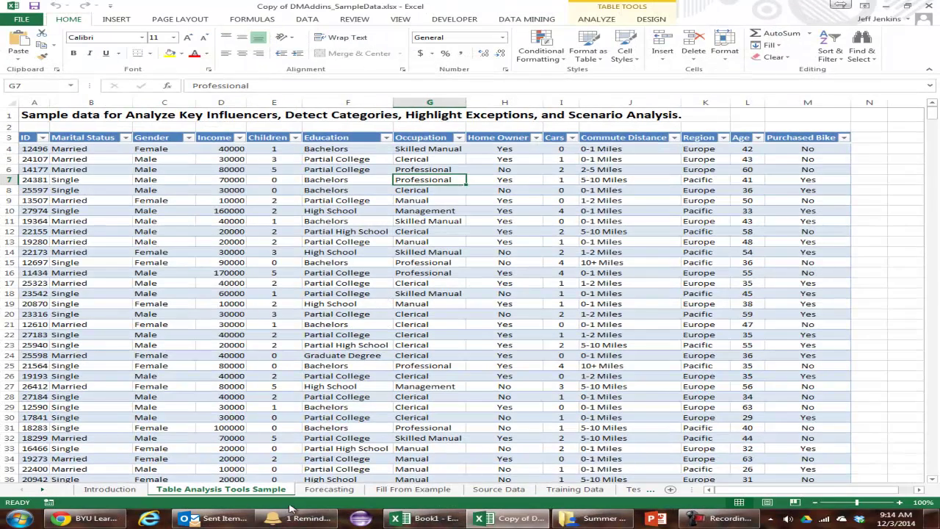
pyautogui.click(328, 490)
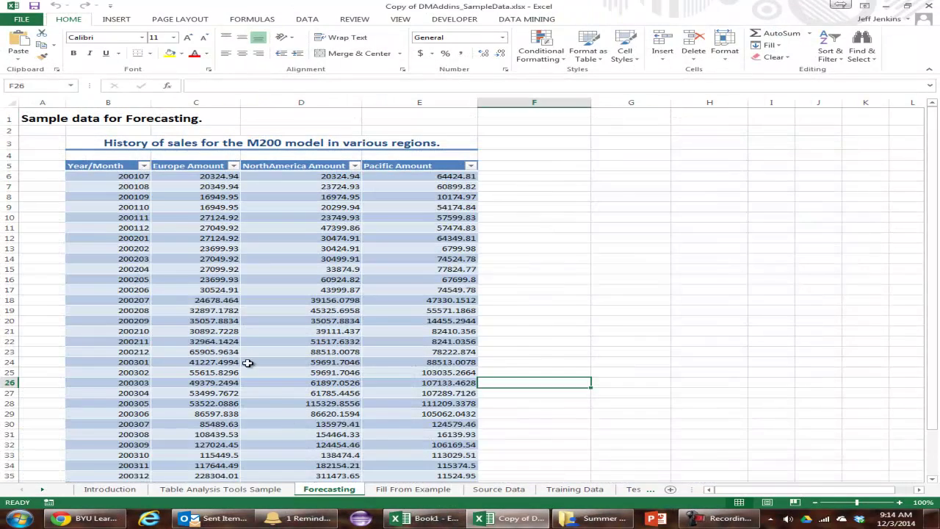
pyautogui.click(252, 361)
pyautogui.click(597, 21)
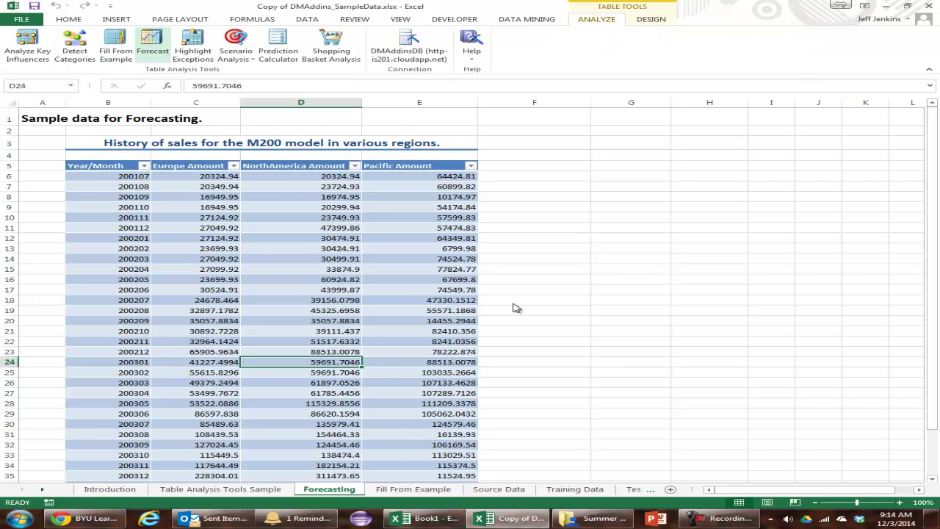
pyautogui.click(150, 50)
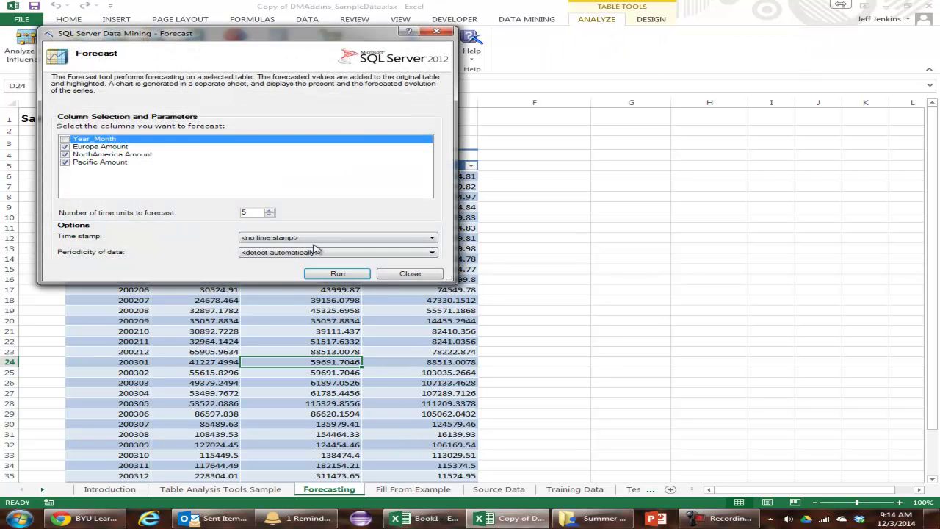
# Run the 5-time-unit forecast on the Europe, NorthAmerica and Pacific Amount columns
pyautogui.click(356, 277)
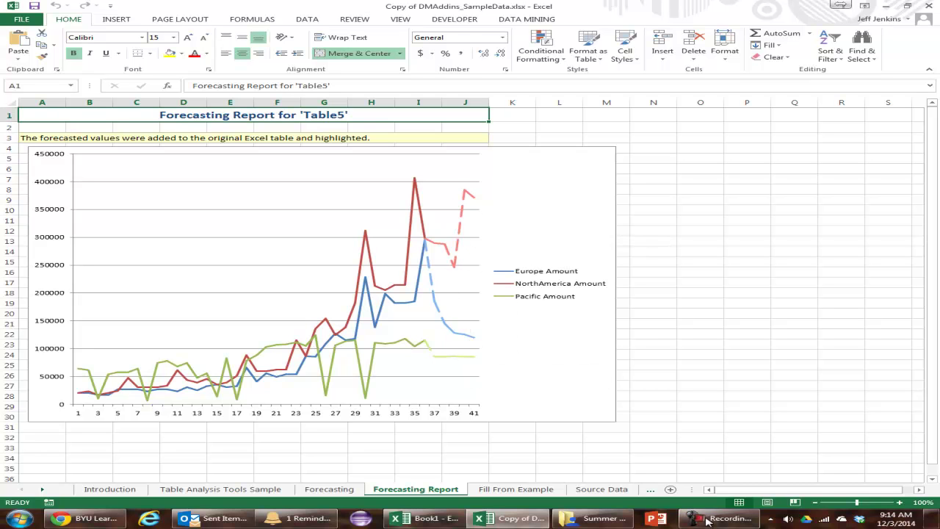
pyautogui.moveTo(710, 520)
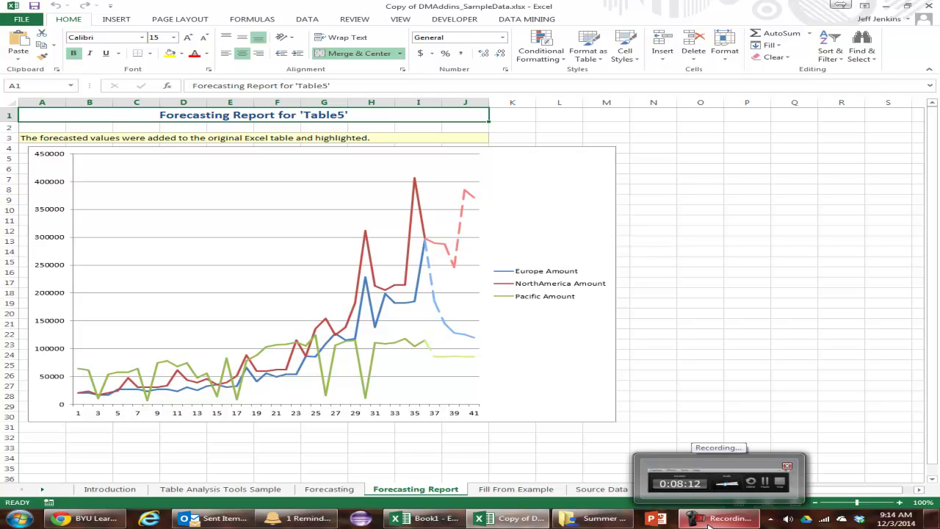